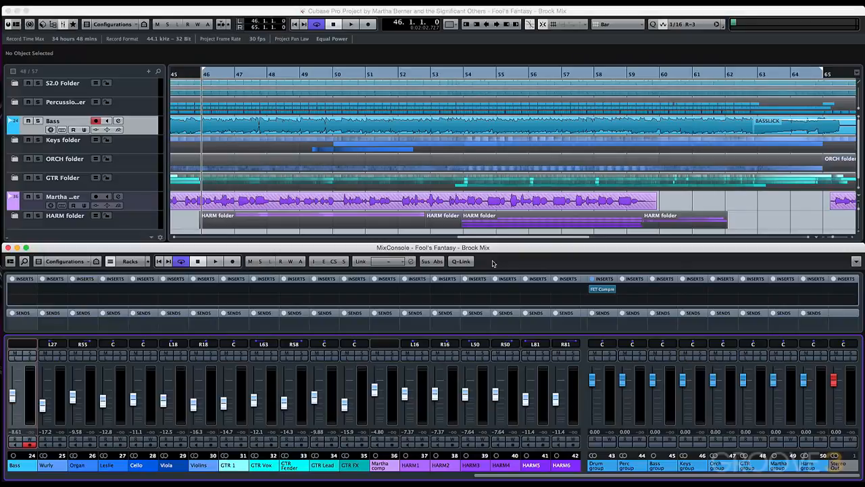
# Step: Play the loop from bar 46 and compare the Bass channel soloed and in the full mix
pyautogui.click(32, 353)
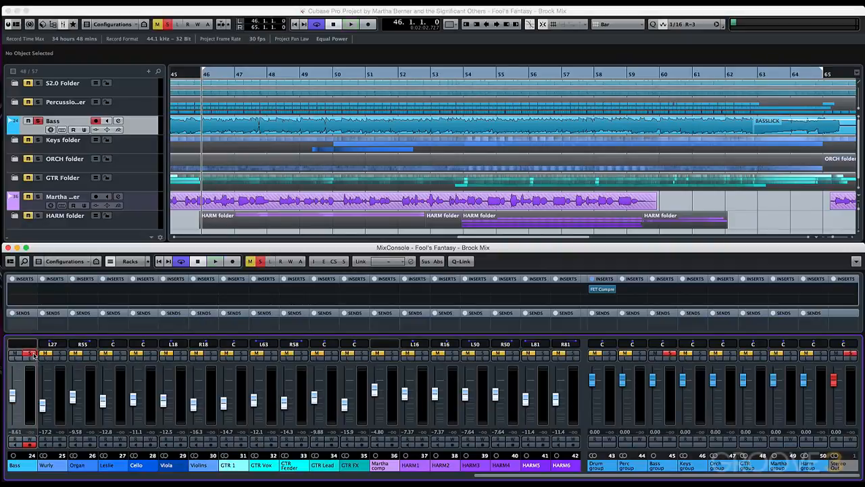
pyautogui.press('space')
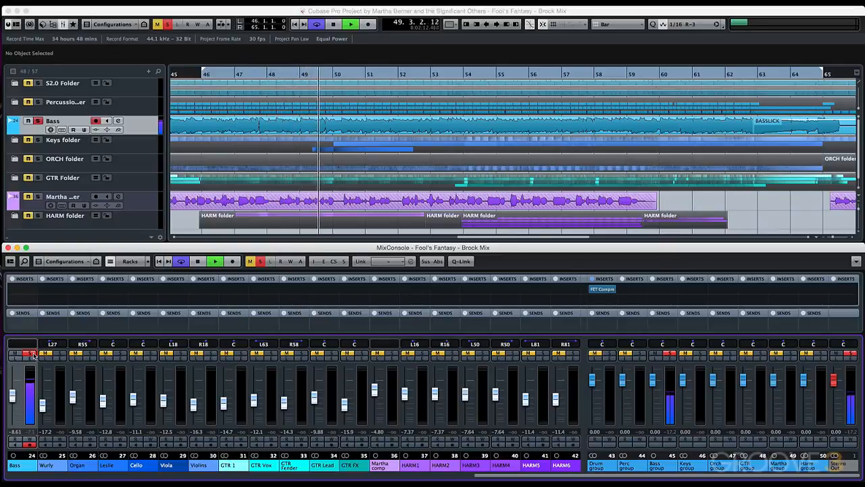
pyautogui.click(32, 354)
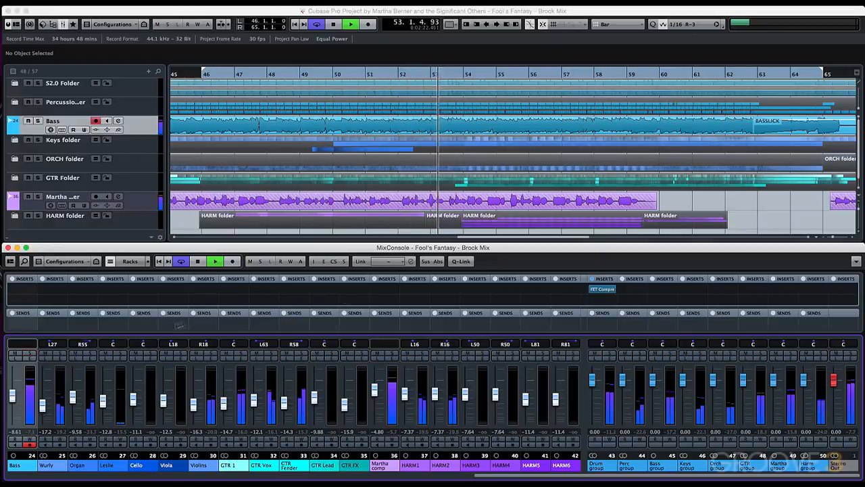
pyautogui.click(33, 355)
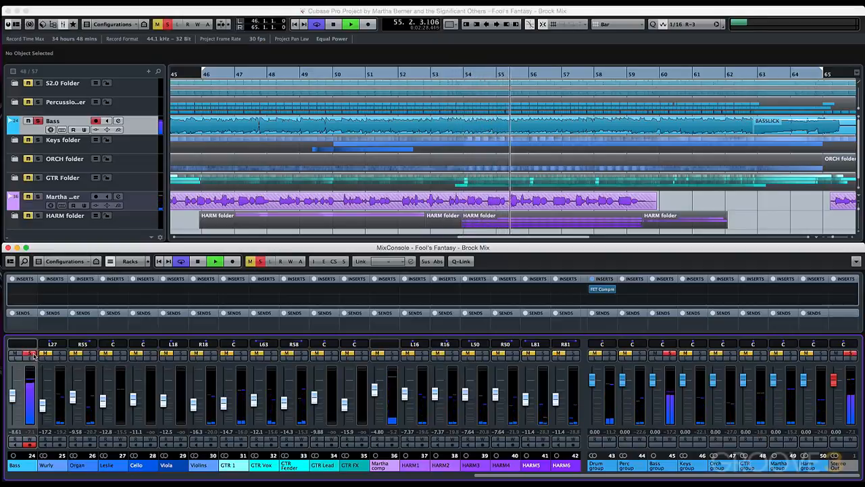
pyautogui.click(33, 355)
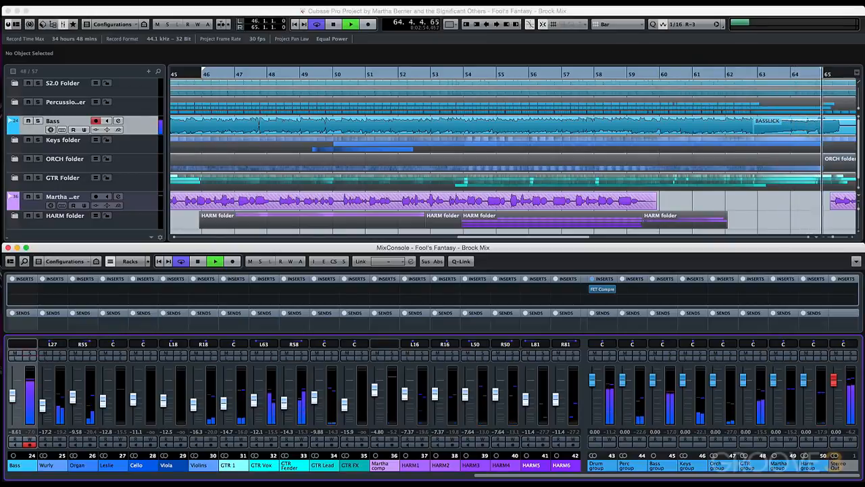
pyautogui.press('space')
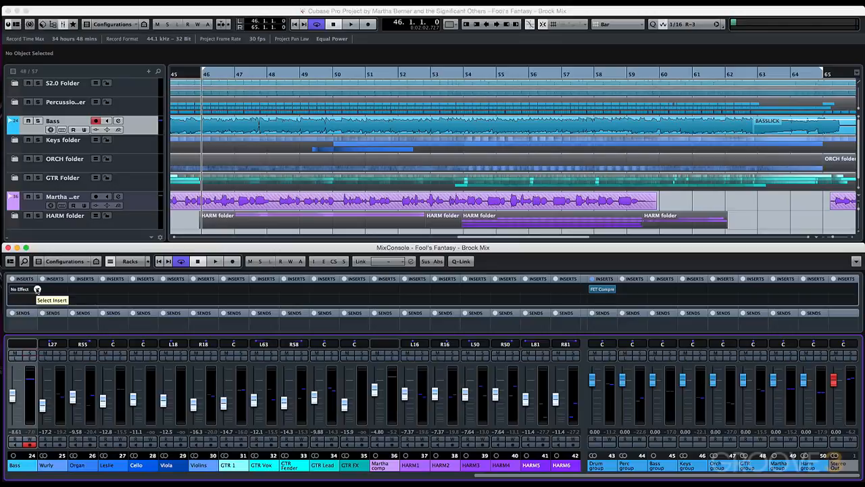
# Step: Insert Tube-Tech Classic Channel in the Bass channel's first insert slot and move its window over the mixer
pyautogui.click(37, 289)
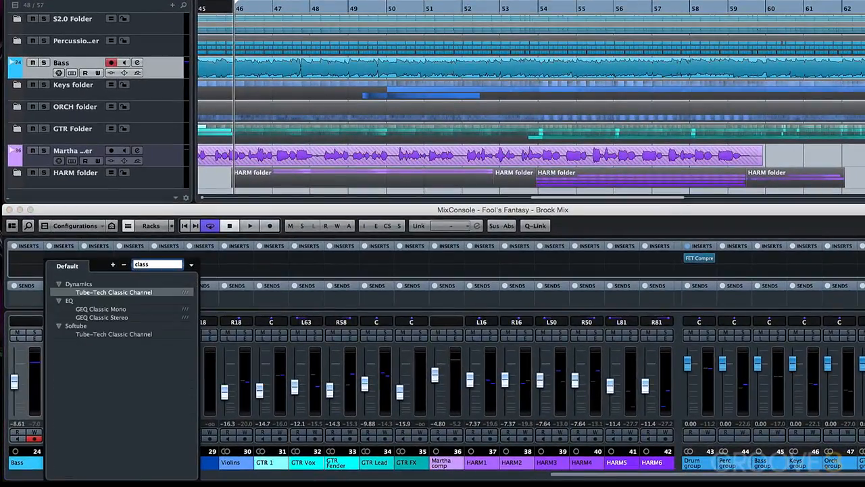
pyautogui.click(79, 292)
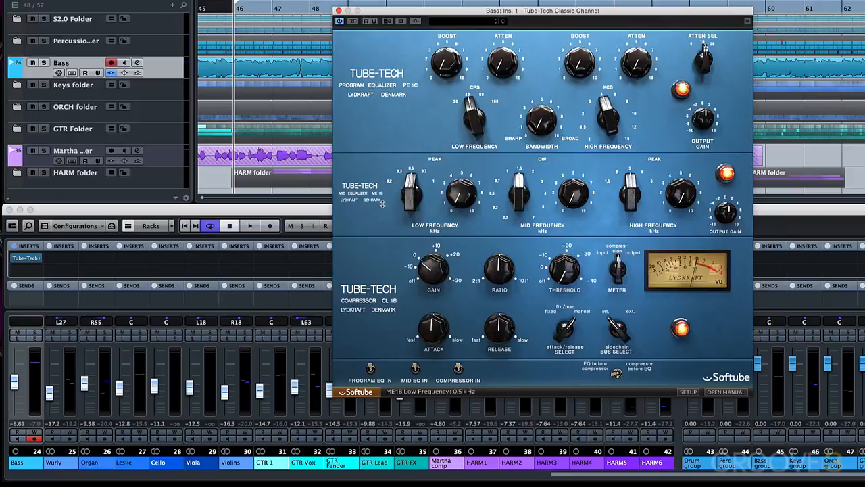
pyautogui.moveTo(432, 14); pyautogui.dragTo(186, 58)
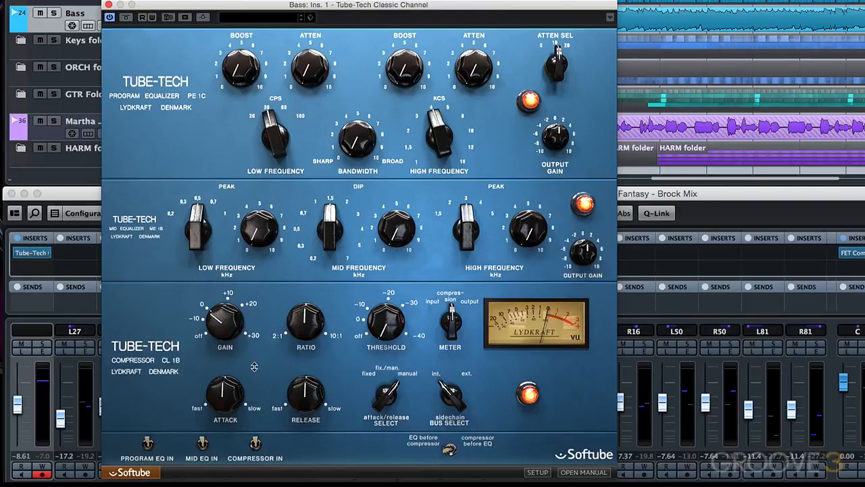
# Step: Bypass the Program EQ and Mid EQ sections, and reset the compressor's ratio to its default
pyautogui.click(149, 445)
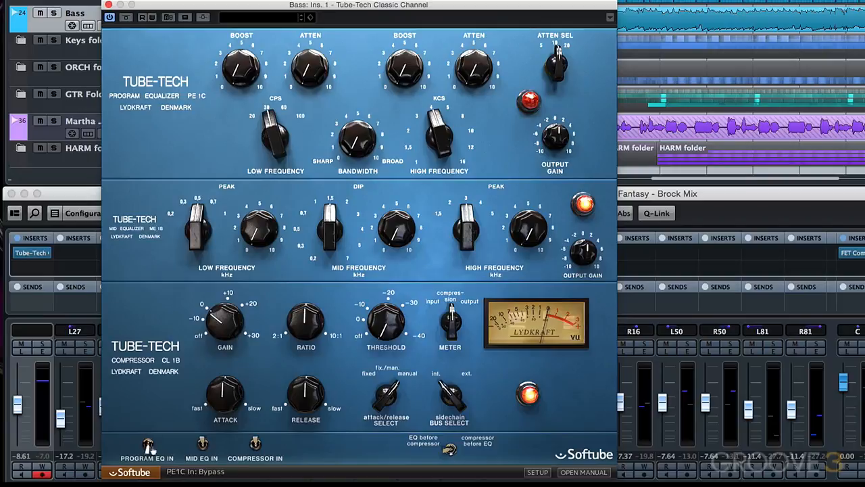
pyautogui.click(205, 446)
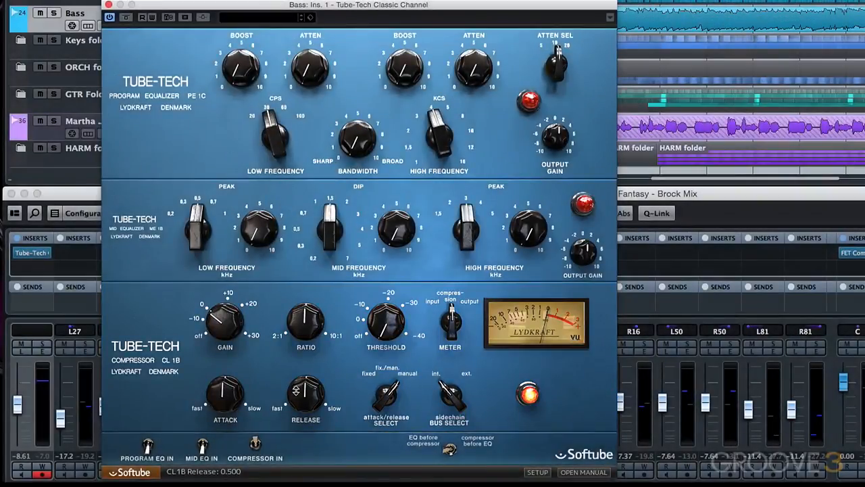
pyautogui.moveTo(307, 323); pyautogui.dragTo(321, 309)
pyautogui.keyDown('alt'); pyautogui.click(310, 326); pyautogui.keyUp('alt')
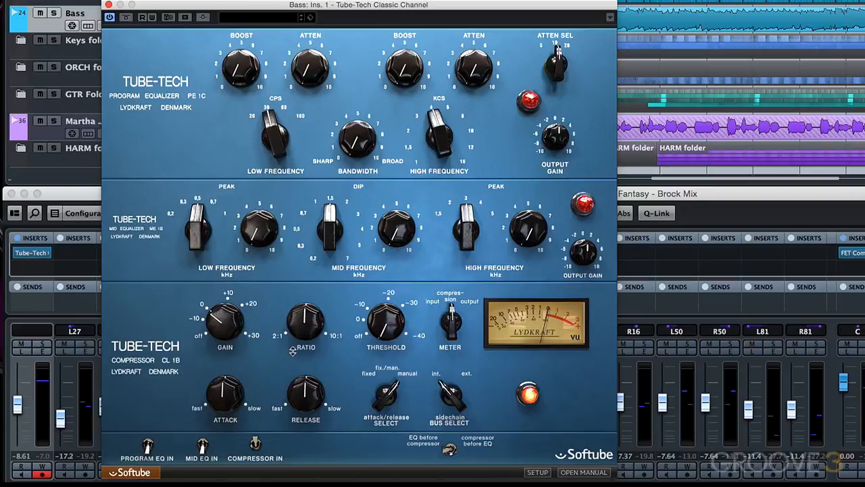
# Step: With the Bass soloed, set the compressor's threshold to about 0.3 dB, attack to 0.755 and release to 0.295
pyautogui.click(42, 345)
pyautogui.click(268, 298)
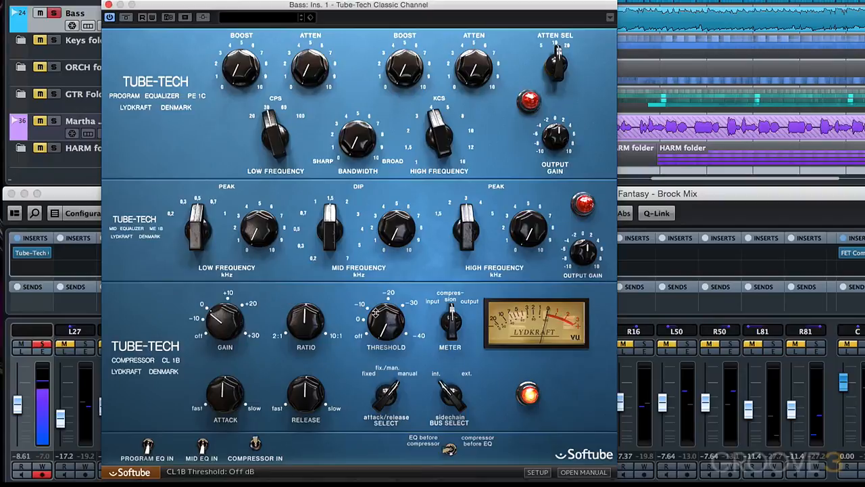
pyautogui.moveTo(382, 328); pyautogui.dragTo(381, 297)
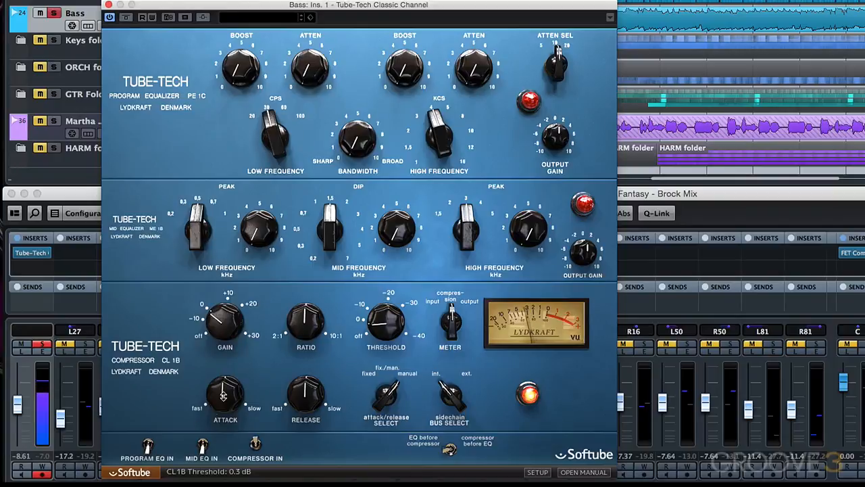
pyautogui.moveTo(223, 391); pyautogui.dragTo(230, 363)
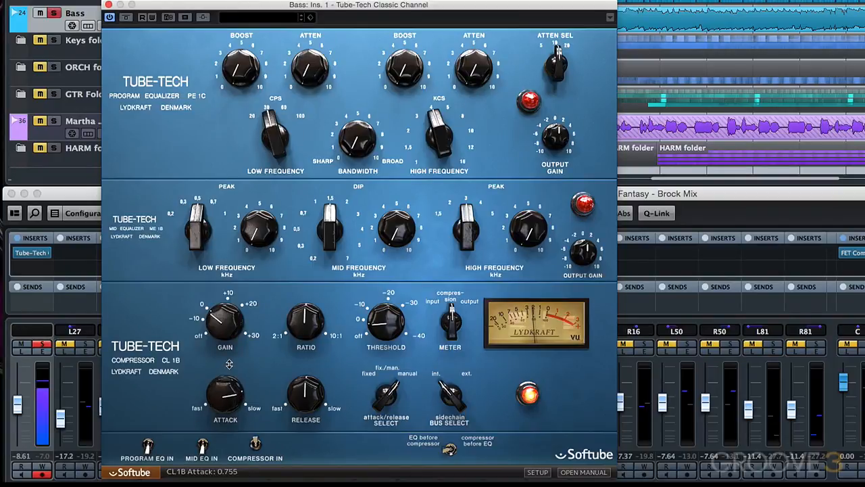
pyautogui.click(312, 399)
pyautogui.moveTo(311, 399); pyautogui.dragTo(309, 418)
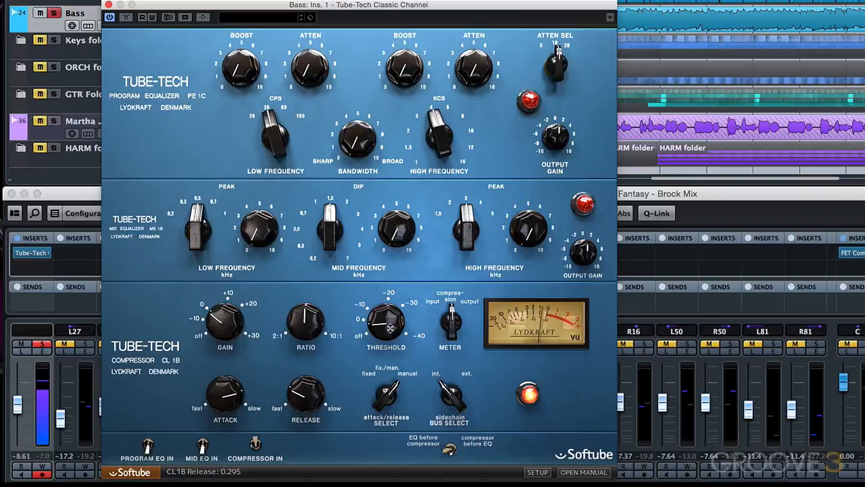
# Step: Refine the compressor with threshold 0.1 dB, a lower ratio and 1.0 dB gain, comparing it against bypass
pyautogui.click(391, 328)
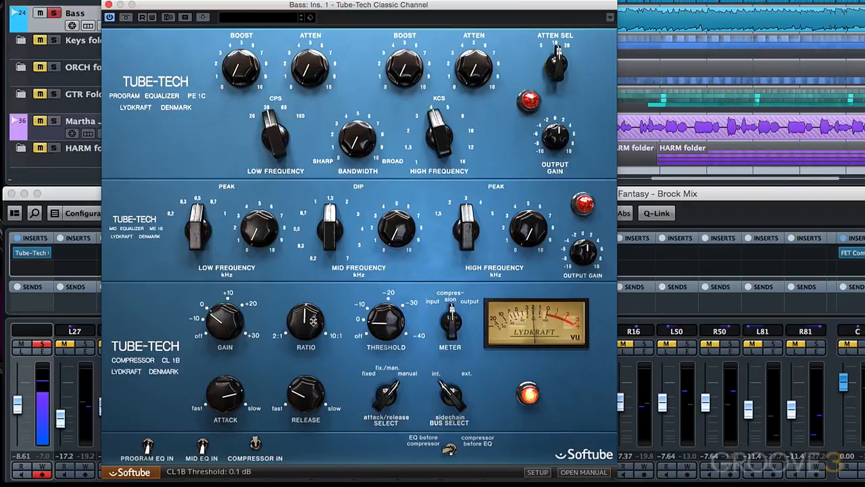
pyautogui.moveTo(313, 327); pyautogui.dragTo(313, 352)
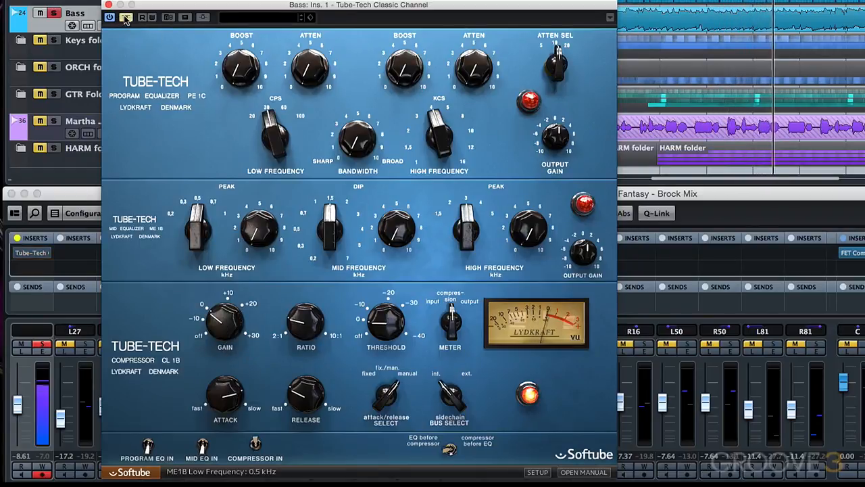
pyautogui.moveTo(229, 315); pyautogui.dragTo(229, 315)
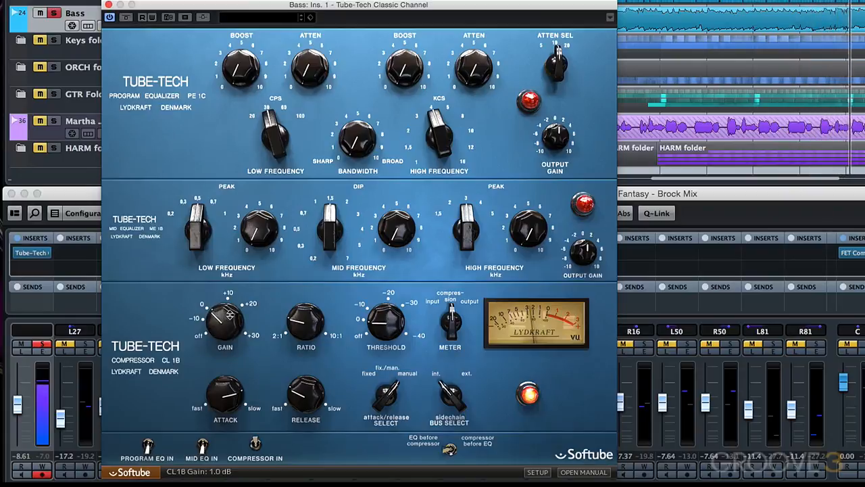
pyautogui.click(126, 18)
pyautogui.click(125, 18)
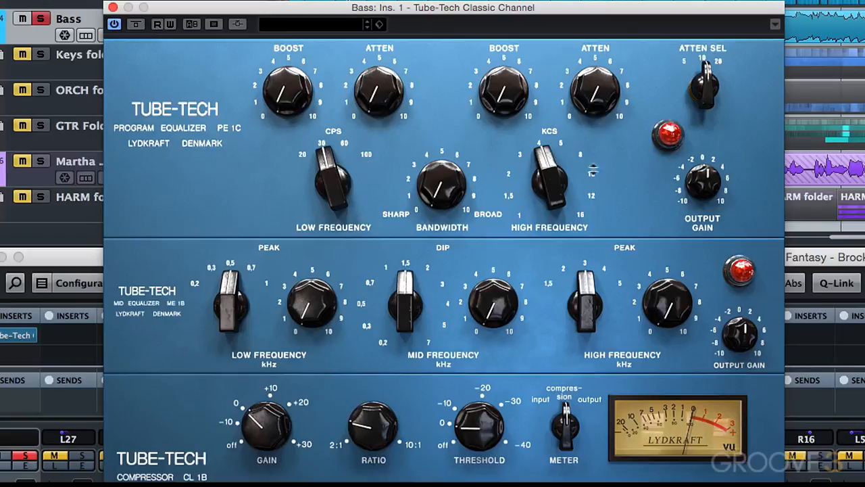
# Step: Engage the PE 1C program equalizer and toggle the processing order of EQ and compressor
pyautogui.click(666, 138)
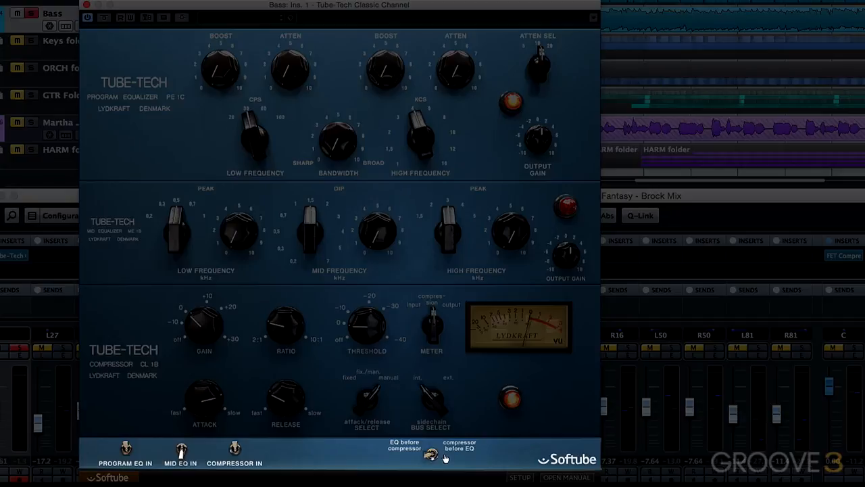
pyautogui.click(444, 458)
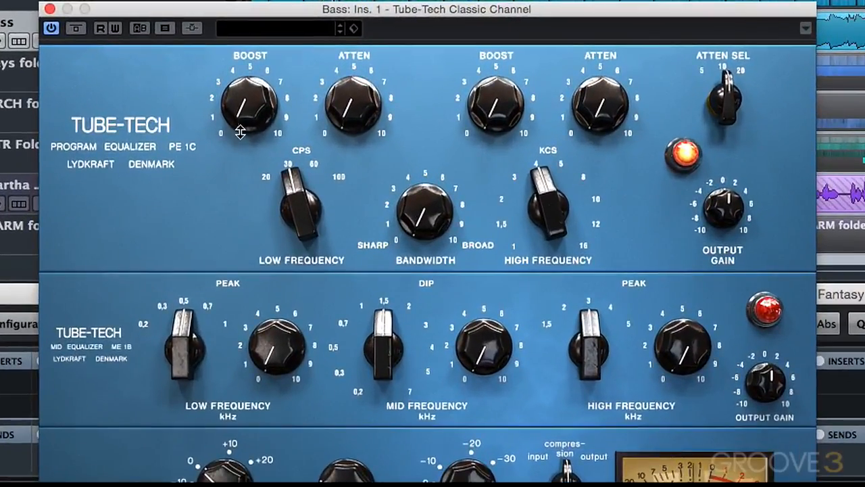
# Step: On the program equalizer, boost the lows to about 4 at 60 CPS and the highs to about 6 at 4 KCS
pyautogui.moveTo(231, 131); pyautogui.dragTo(248, 14)
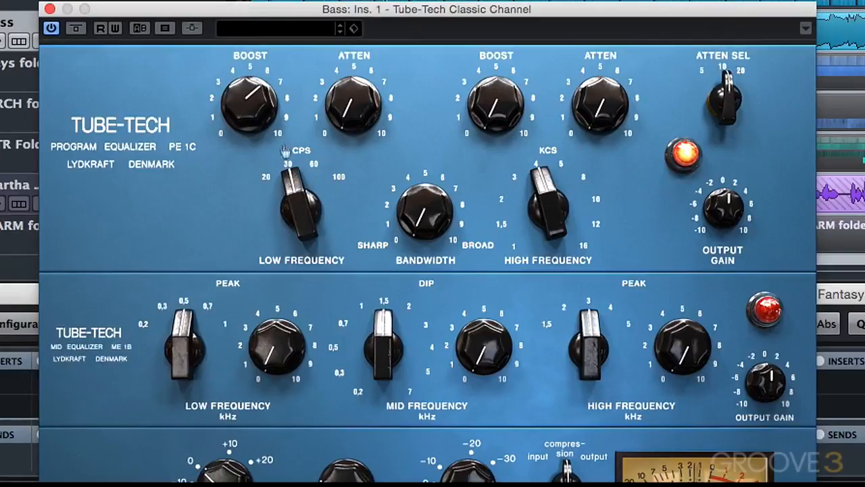
pyautogui.moveTo(288, 191); pyautogui.dragTo(303, 172)
pyautogui.moveTo(261, 97); pyautogui.dragTo(261, 143)
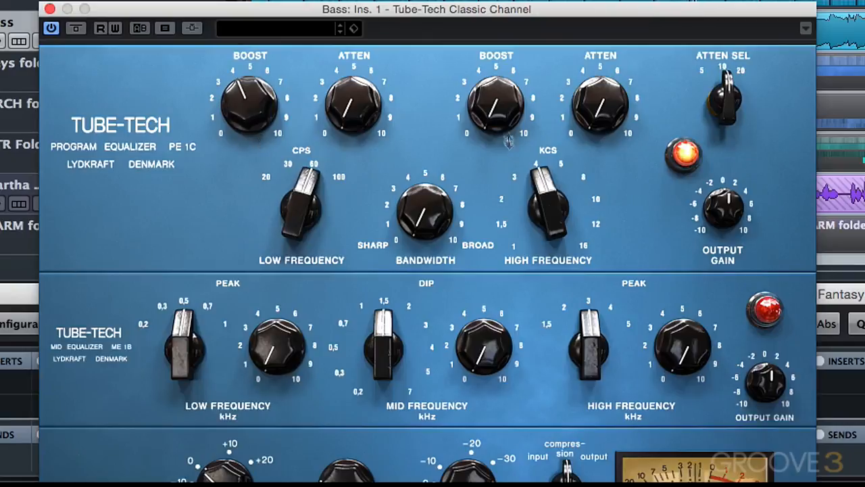
pyautogui.moveTo(506, 125); pyautogui.dragTo(516, 2)
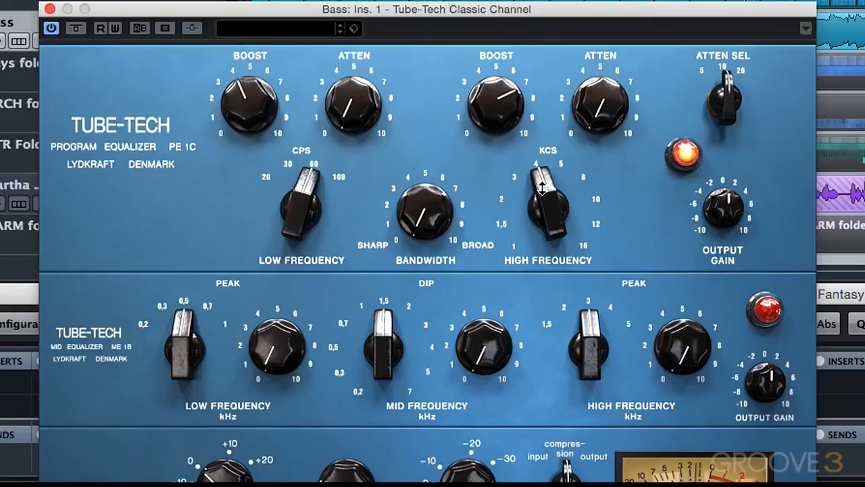
pyautogui.moveTo(544, 192); pyautogui.dragTo(532, 177)
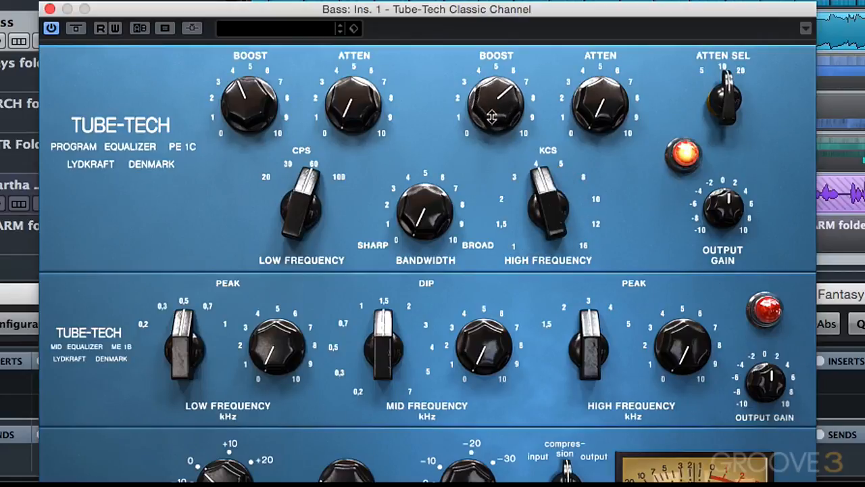
pyautogui.moveTo(493, 116); pyautogui.dragTo(492, 119)
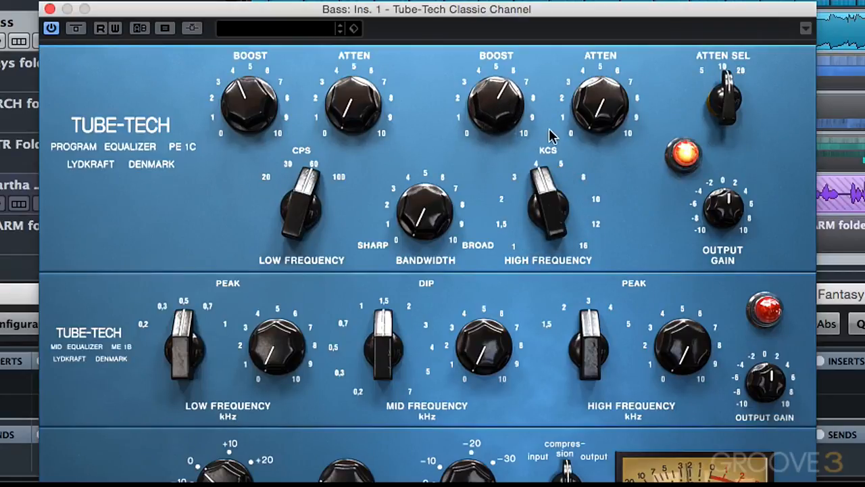
# Step: Lower the program equalizer's output gain to about -1 while comparing with bypass, and toggle the EQ/compressor order
pyautogui.click(75, 27)
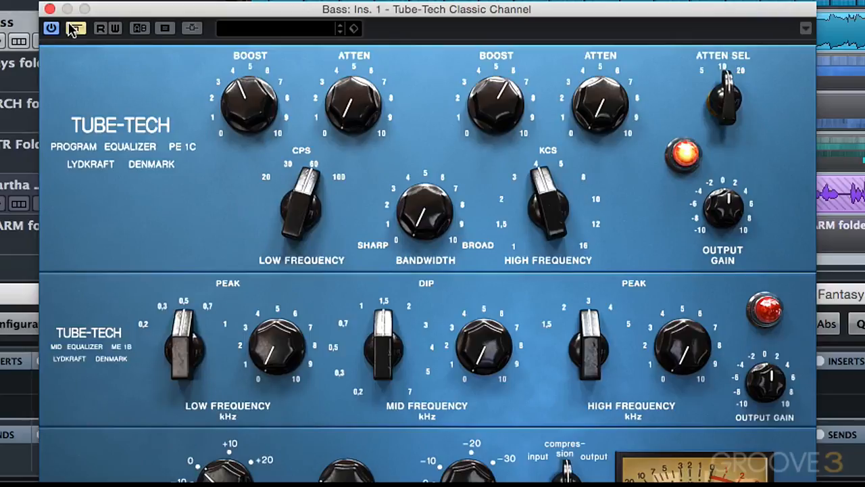
pyautogui.click(74, 27)
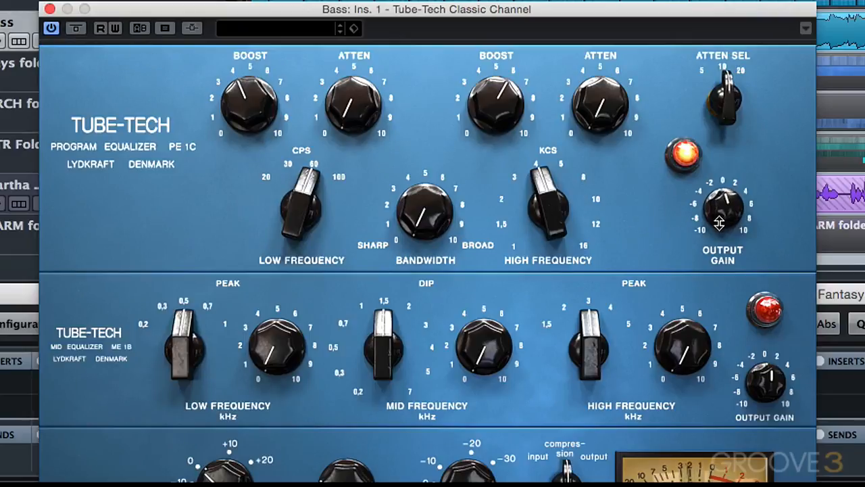
pyautogui.moveTo(719, 222); pyautogui.dragTo(718, 221)
pyautogui.click(79, 30)
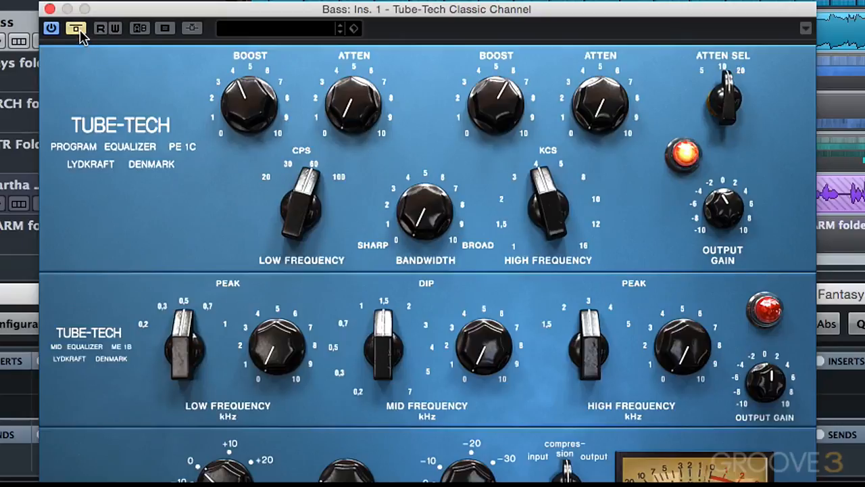
pyautogui.click(75, 29)
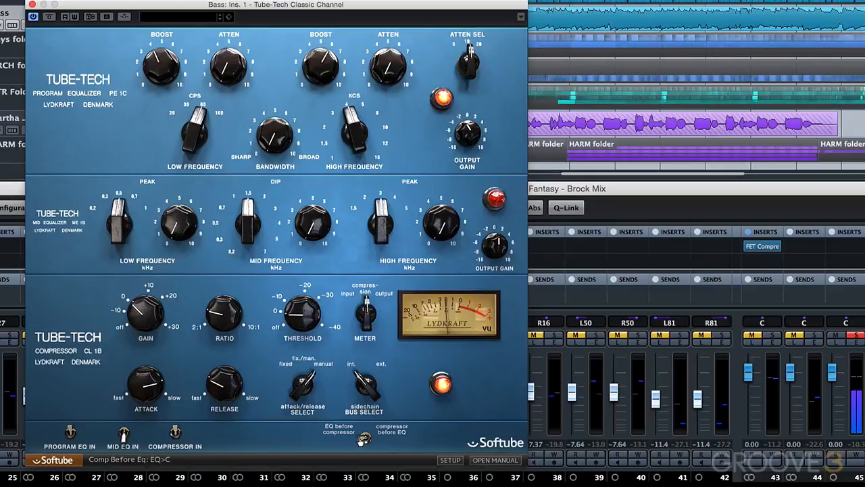
pyautogui.click(366, 439)
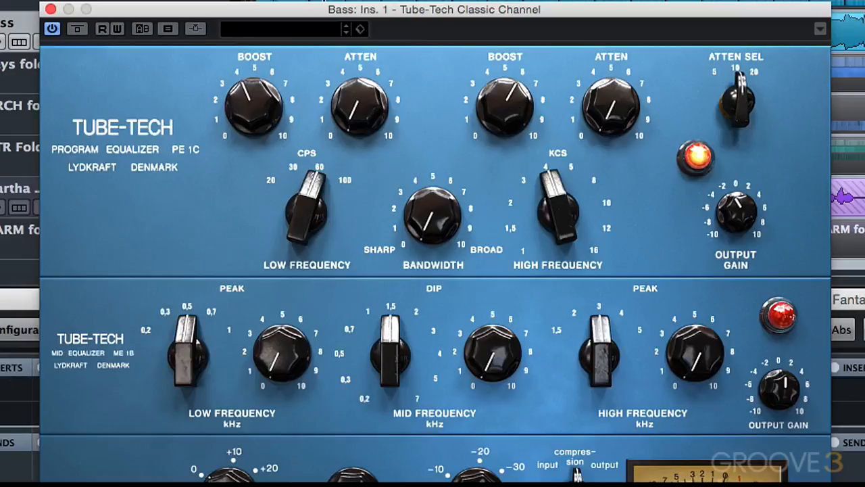
# Step: Play the loop, unsolo the Bass and compare its inserts bypassed and active in the full mix
pyautogui.click(3, 389)
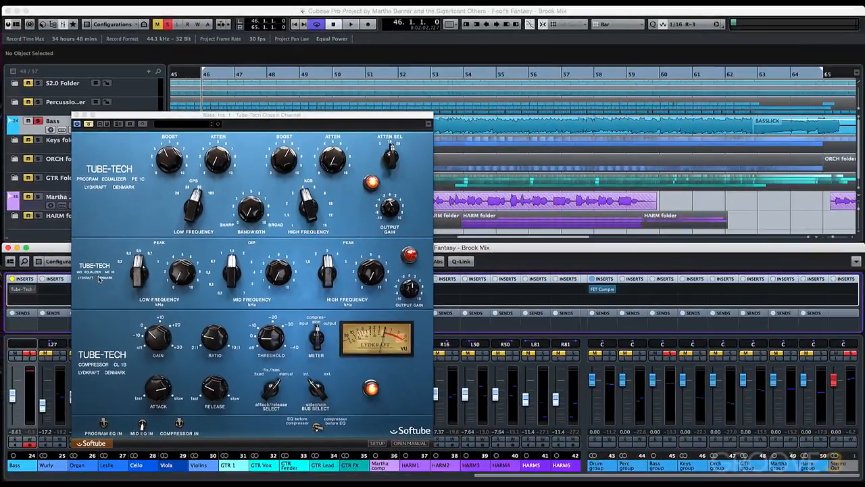
pyautogui.press('space')
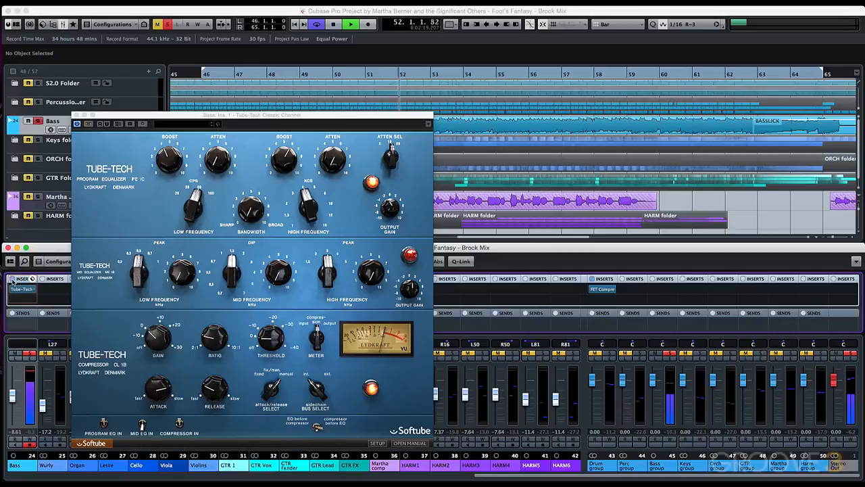
pyautogui.click(24, 349)
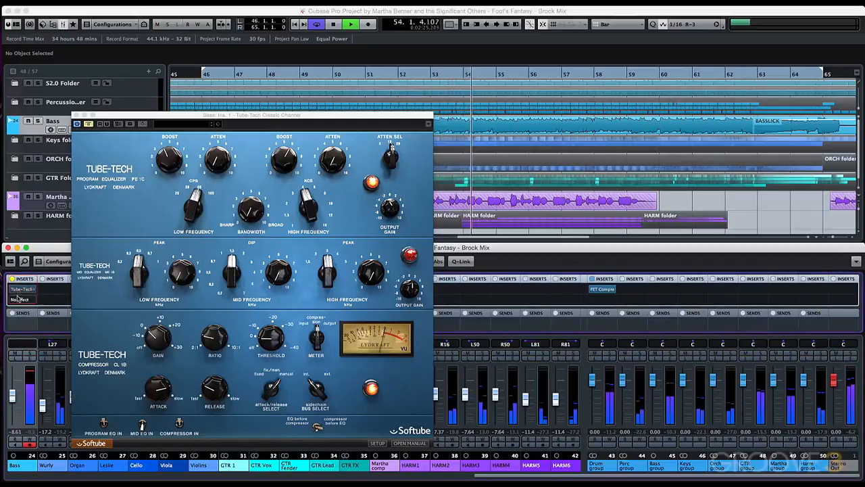
pyautogui.moveTo(18, 302)
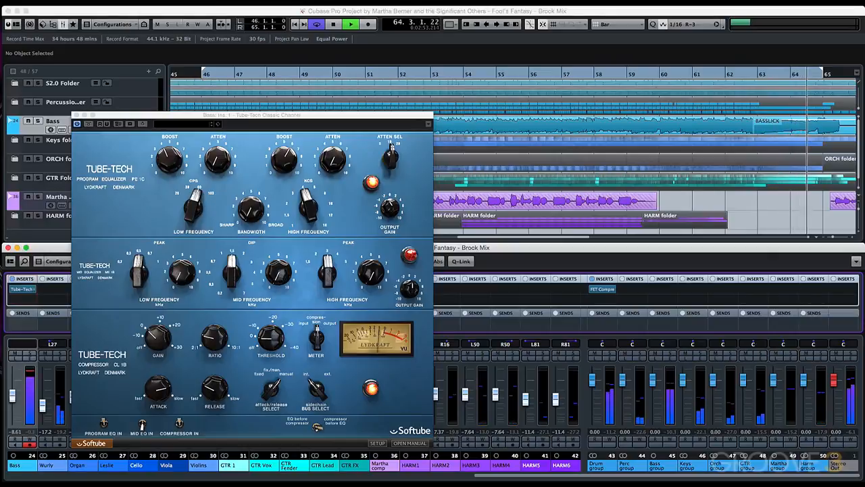
pyautogui.press('space')
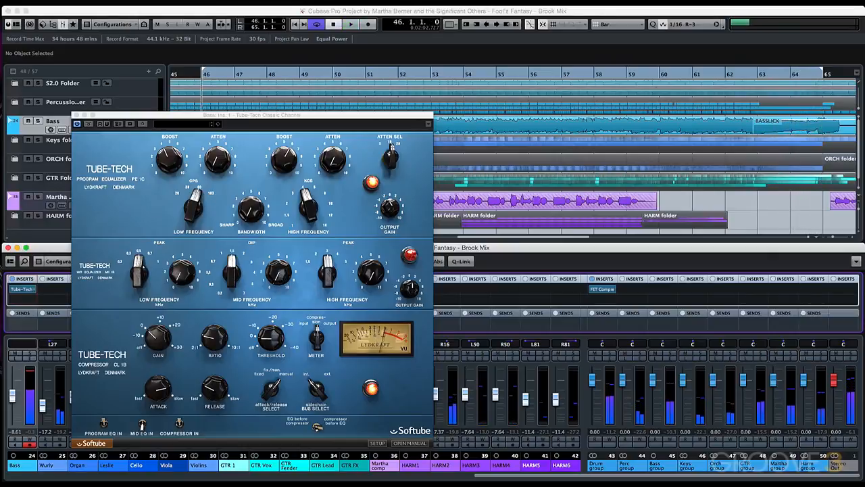